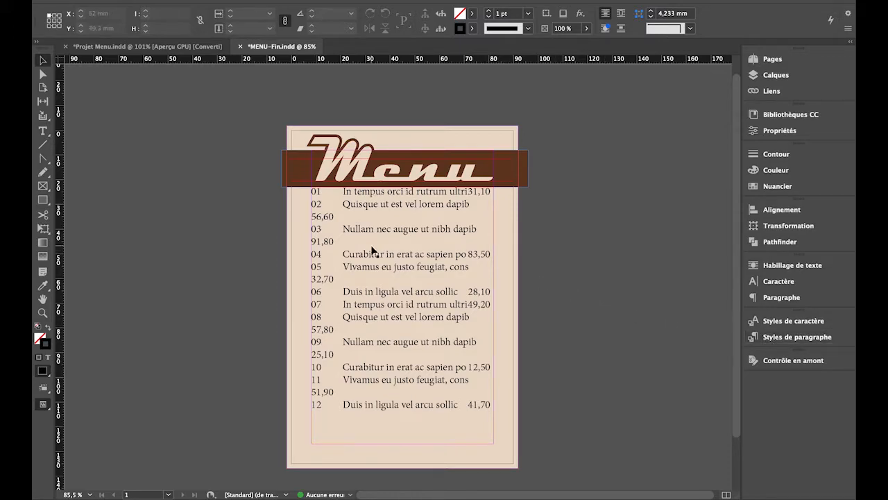
# Create a new paragraph style and apply it to the menu list's text frame.
pyautogui.click(409, 262)
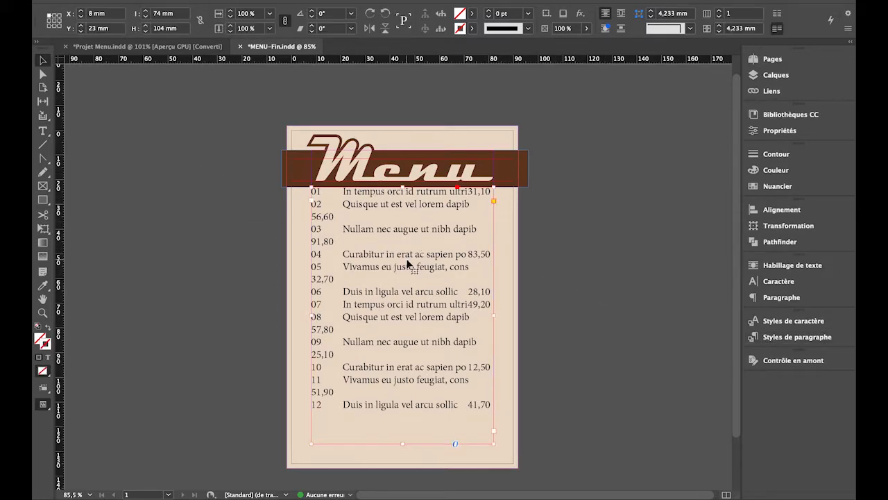
pyautogui.click(778, 341)
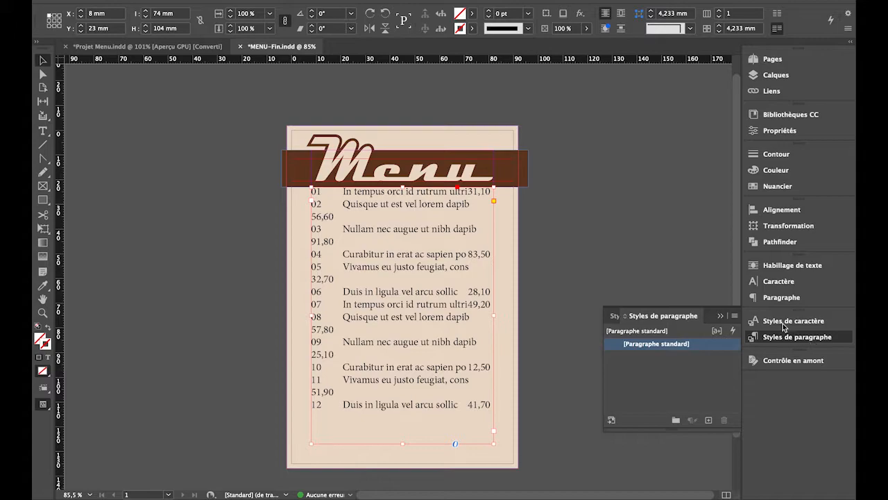
pyautogui.click(358, 0)
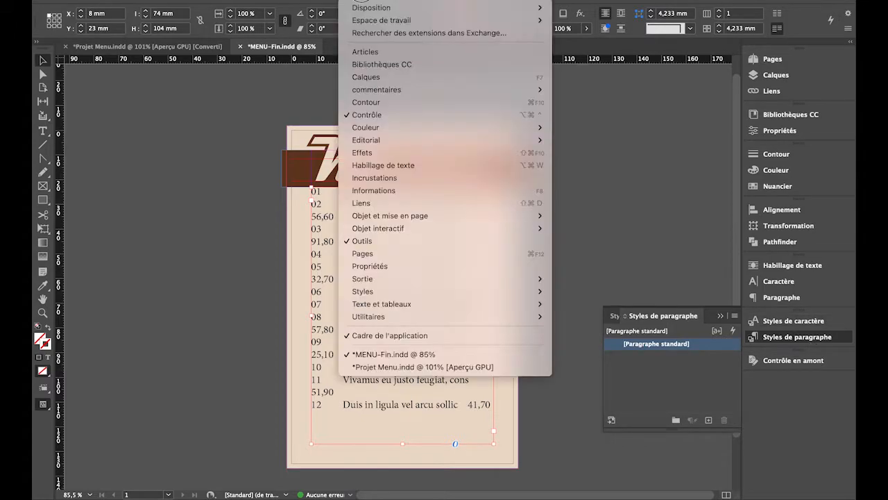
pyautogui.moveTo(429, 289)
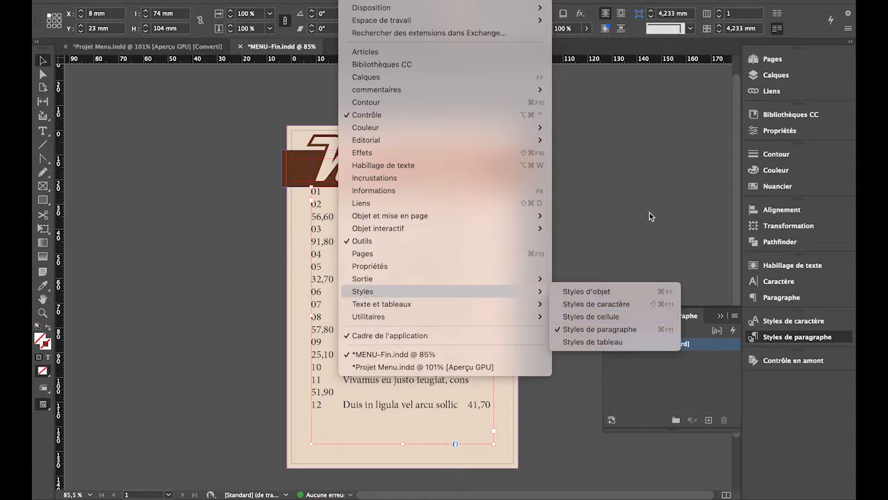
pyautogui.click(707, 390)
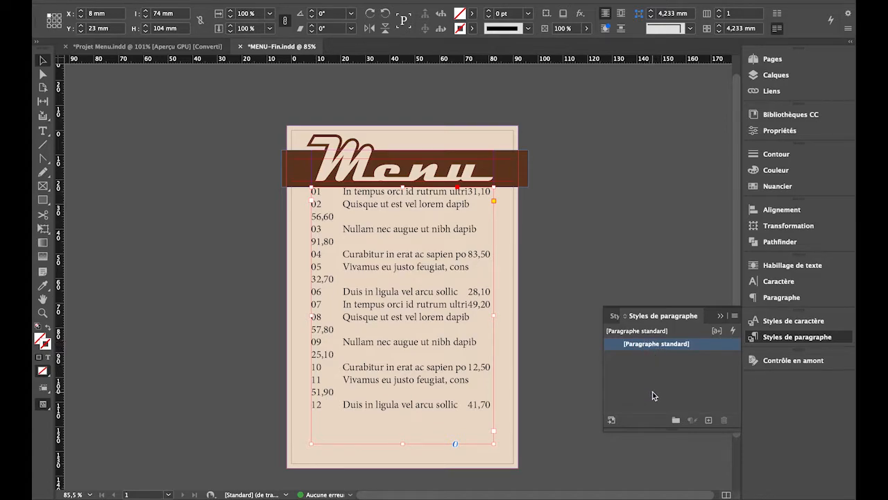
pyautogui.click(709, 422)
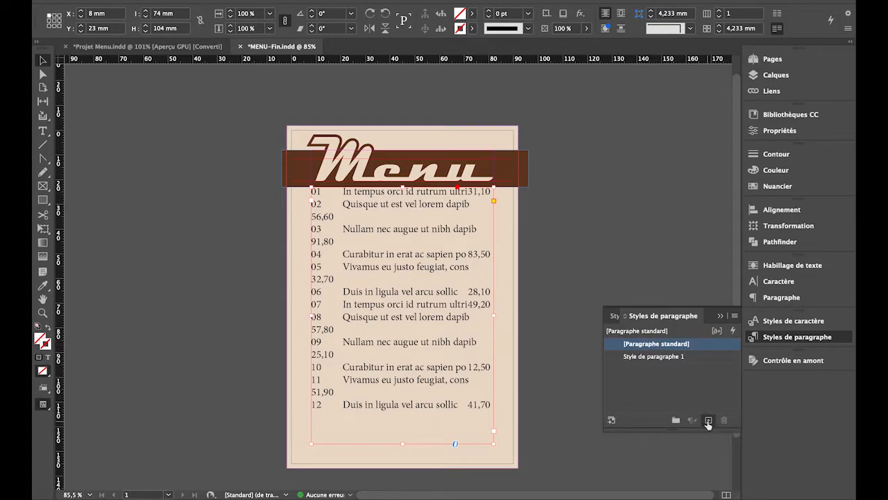
pyautogui.click(661, 357)
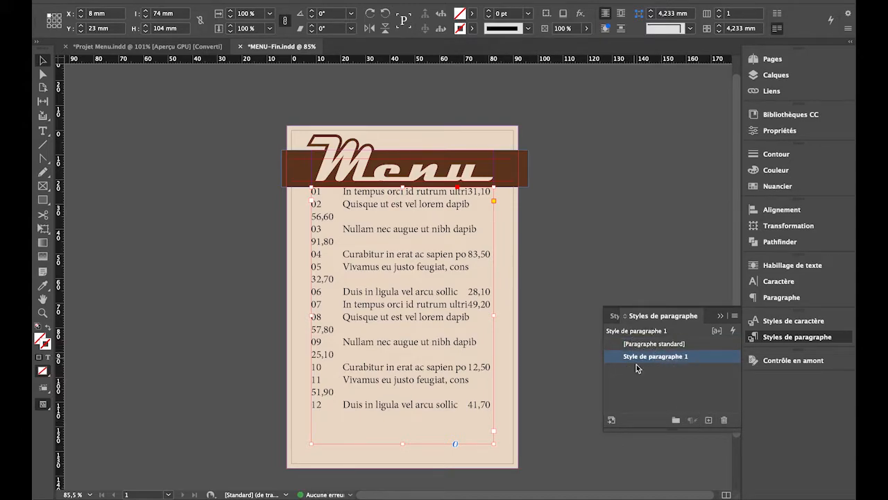
pyautogui.click(636, 361)
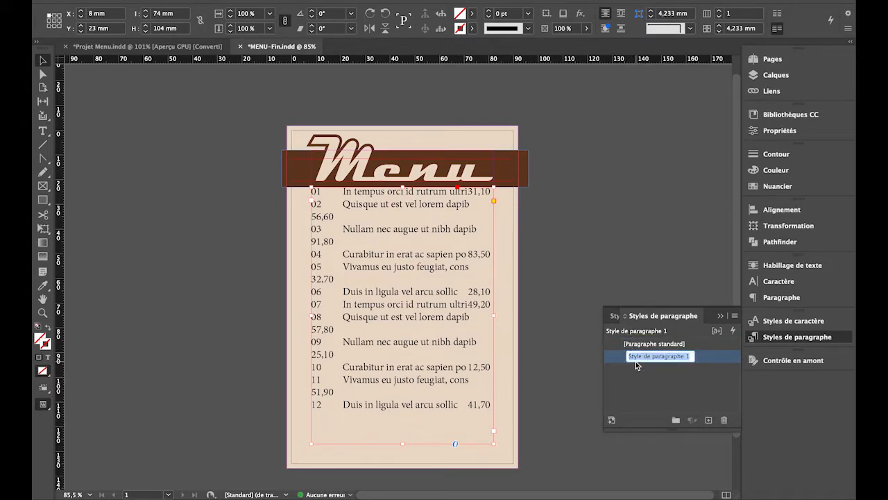
pyautogui.doubleClick(615, 356)
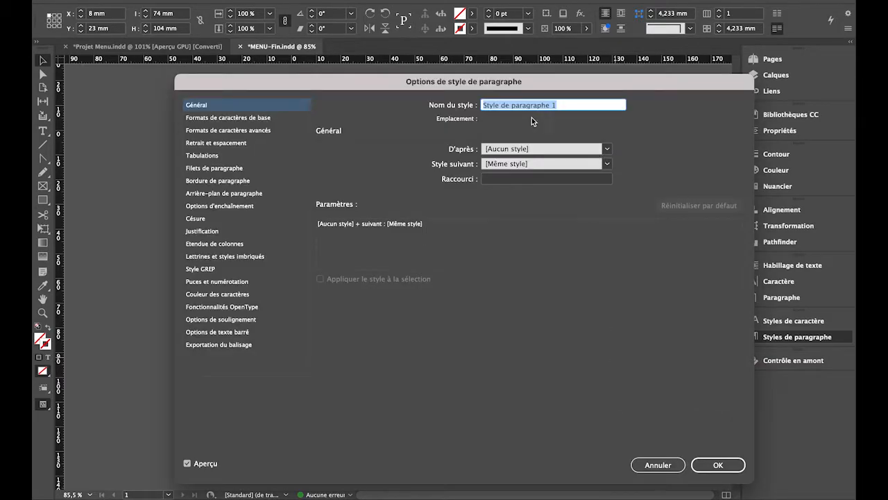
pyautogui.moveTo(502, 87); pyautogui.dragTo(526, 66)
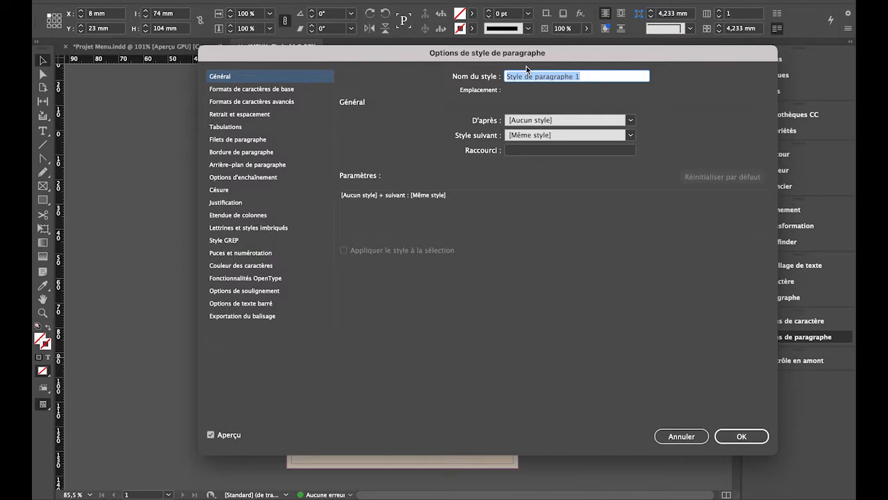
pyautogui.write('MENU')
pyautogui.press('Tab')
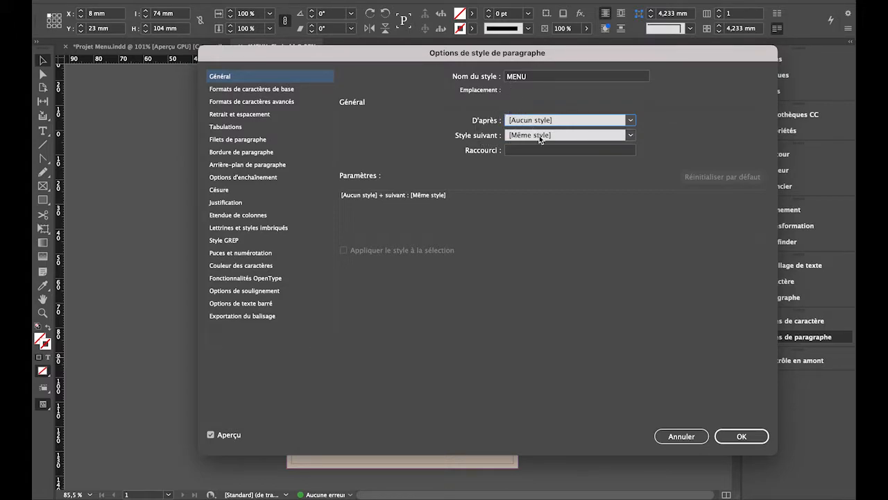
pyautogui.click(682, 436)
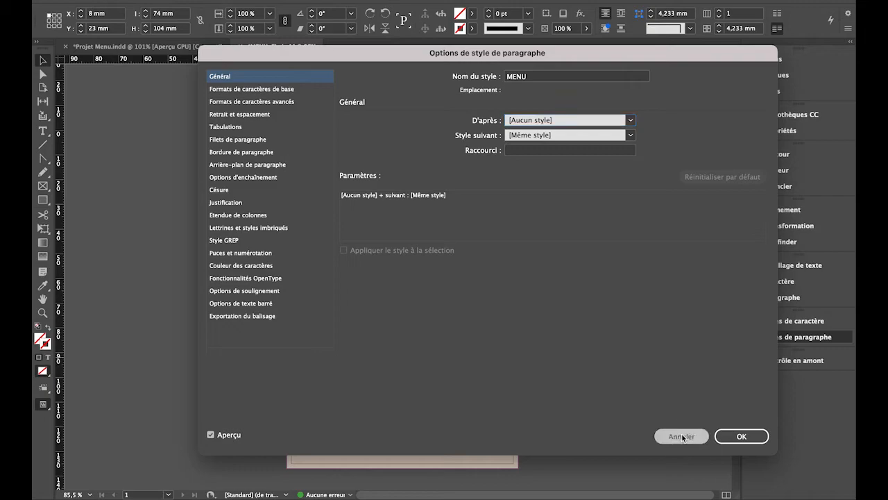
# Name the new paragraph style Menu and reduce its base font size by one increment.
pyautogui.doubleClick(622, 358)
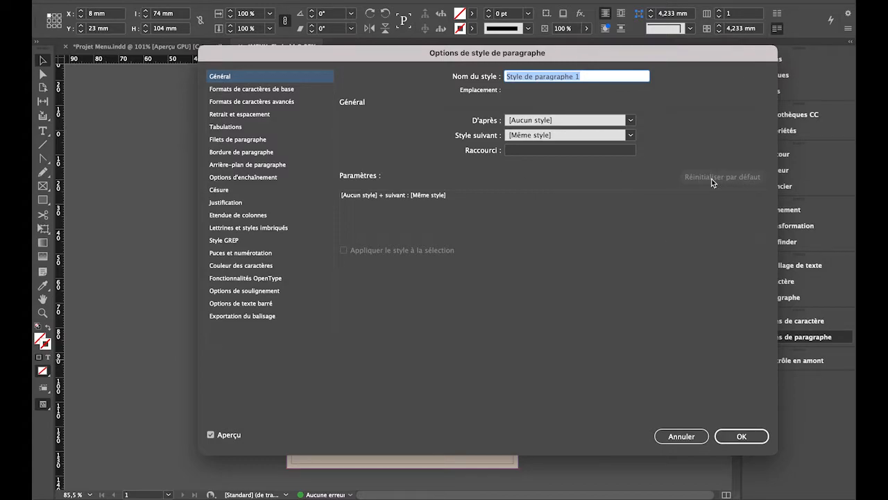
pyautogui.write('Menu')
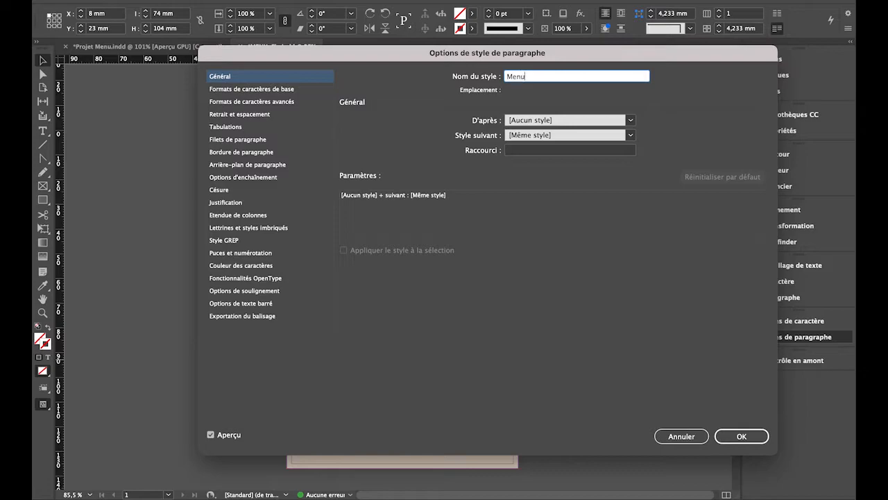
pyautogui.press('Tab')
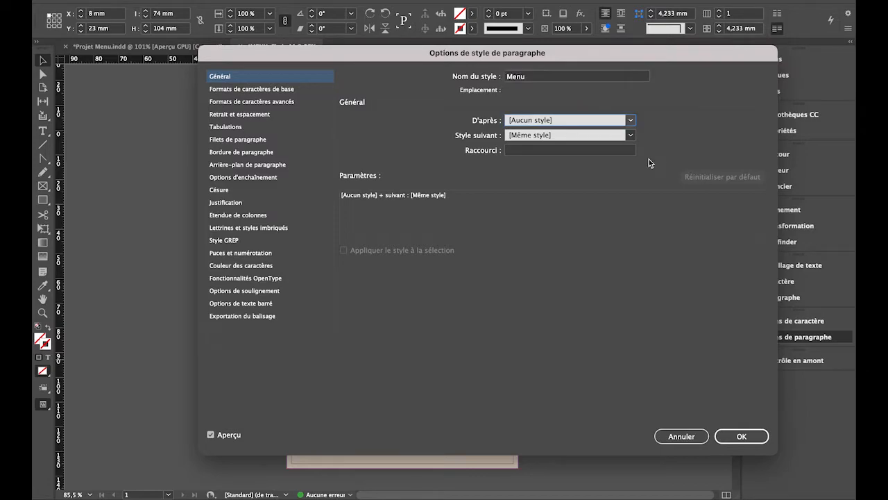
pyautogui.click(236, 91)
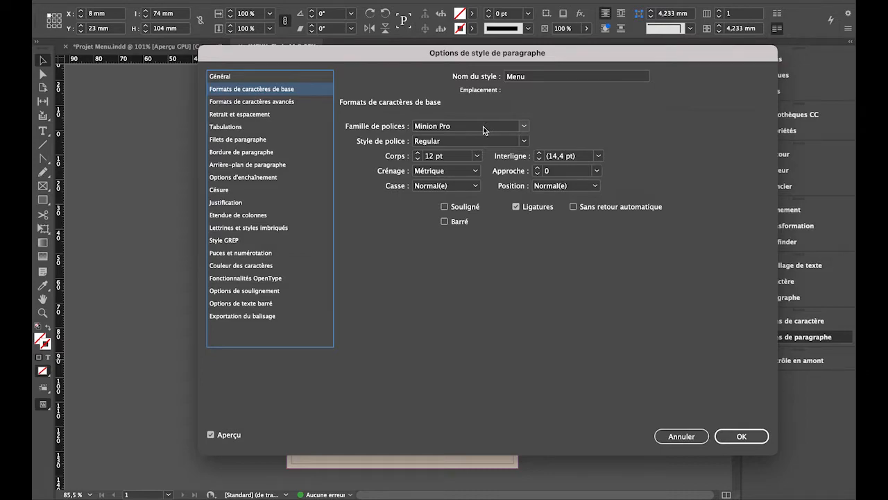
pyautogui.click(418, 159)
# Set the Menu style's paragraph alignment to left (Aligner à gauche).
pyautogui.click(268, 115)
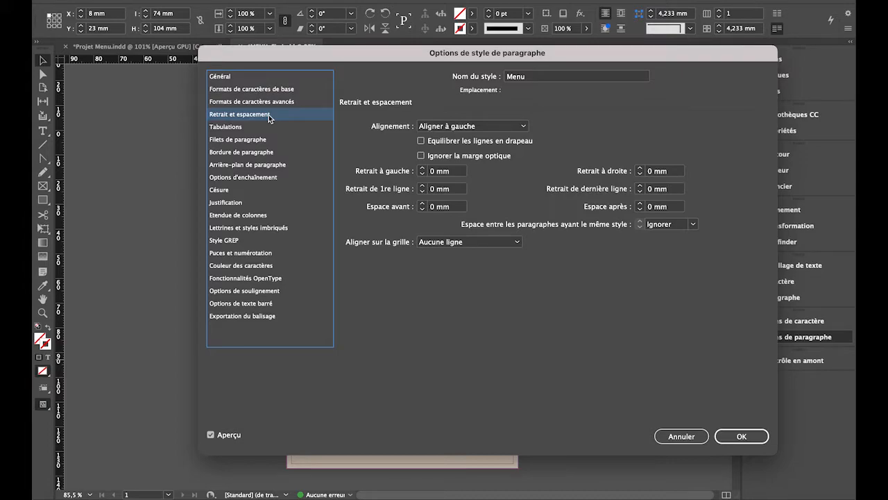
pyautogui.click(437, 128)
pyautogui.click(437, 131)
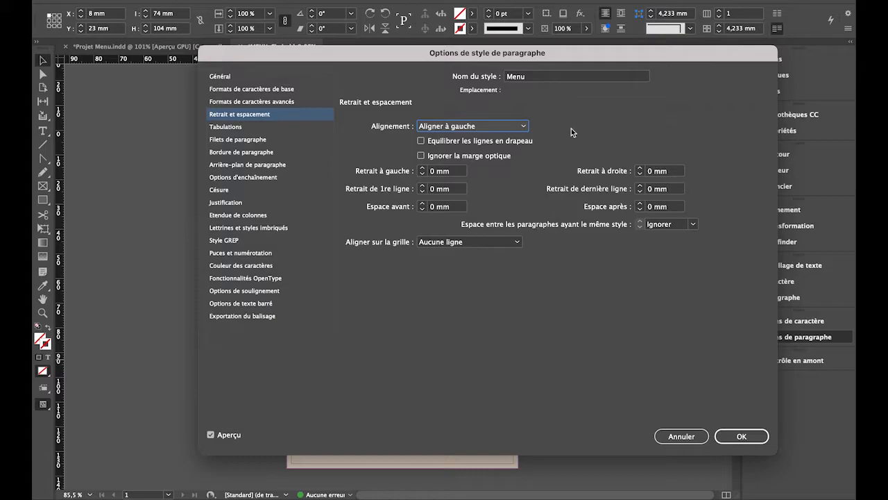
# Set the Menu style's space after each paragraph to 3 mm, keeping the list in view for the preview.
pyautogui.moveTo(588, 52); pyautogui.dragTo(640, 22)
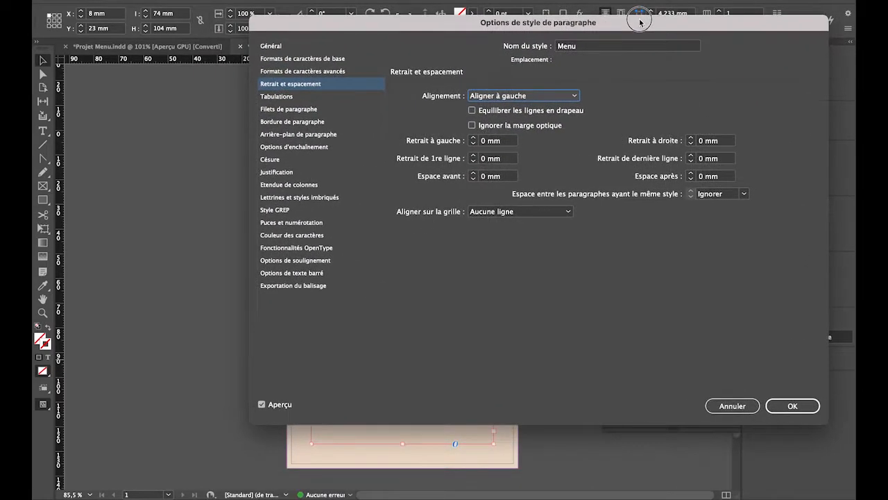
pyautogui.moveTo(524, 32); pyautogui.dragTo(637, 25)
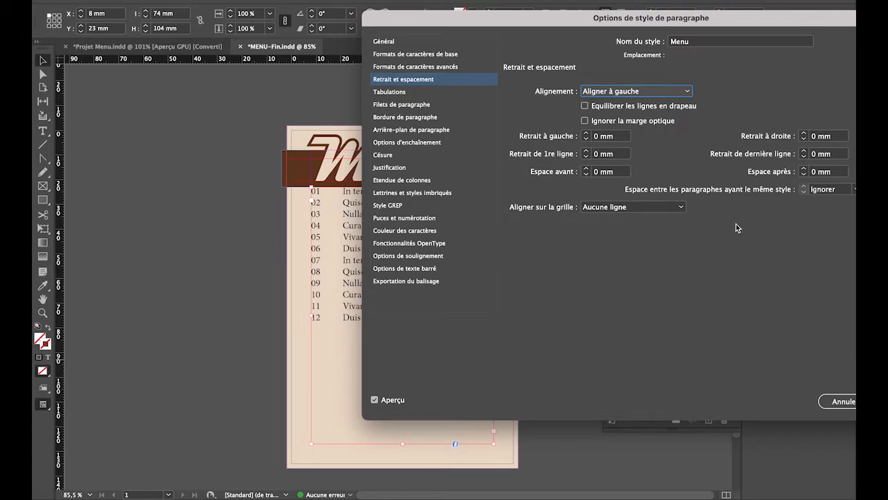
pyautogui.click(803, 169)
pyautogui.click(803, 169)
pyautogui.click(803, 169)
pyautogui.click(803, 169)
pyautogui.click(804, 170)
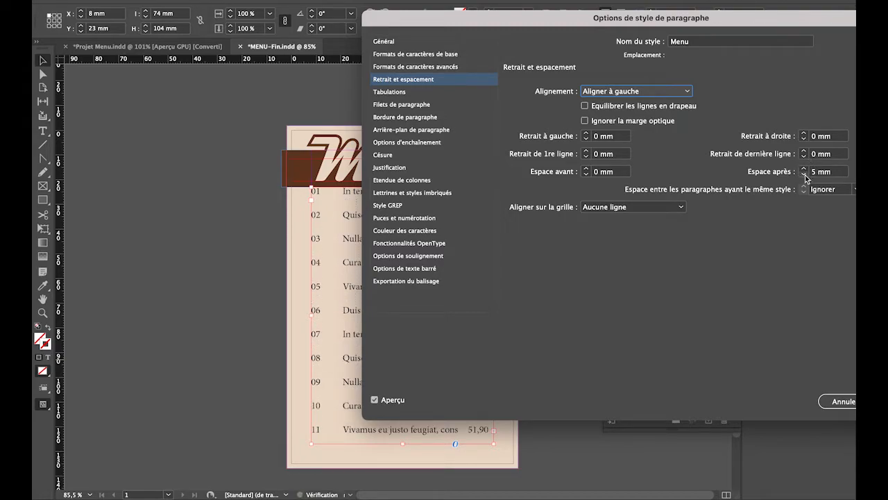
pyautogui.click(804, 174)
pyautogui.click(804, 174)
pyautogui.click(804, 174)
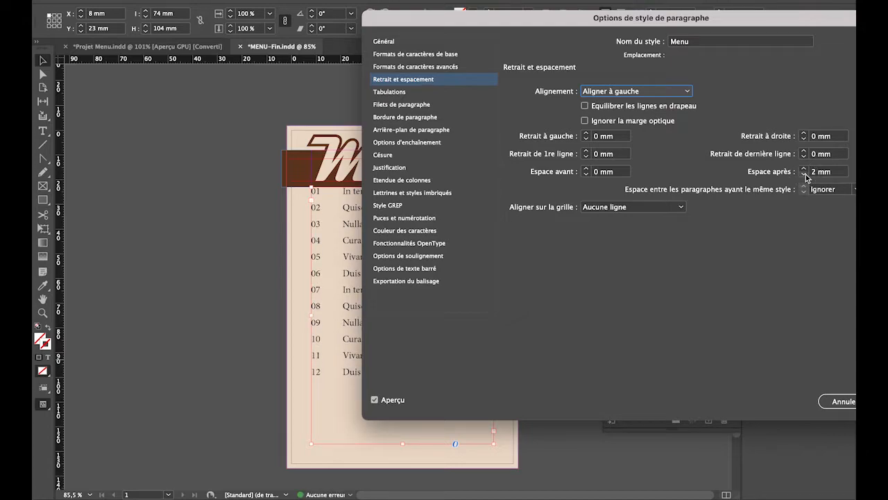
pyautogui.click(804, 175)
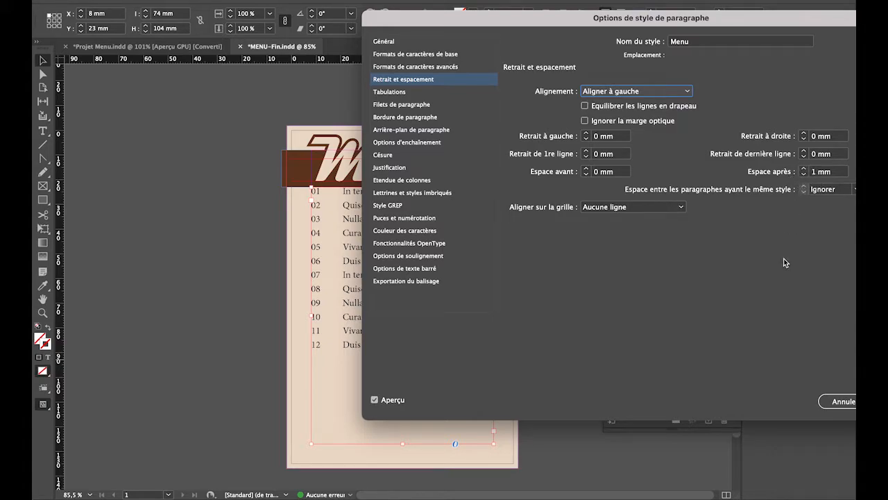
pyautogui.click(804, 169)
pyautogui.click(804, 170)
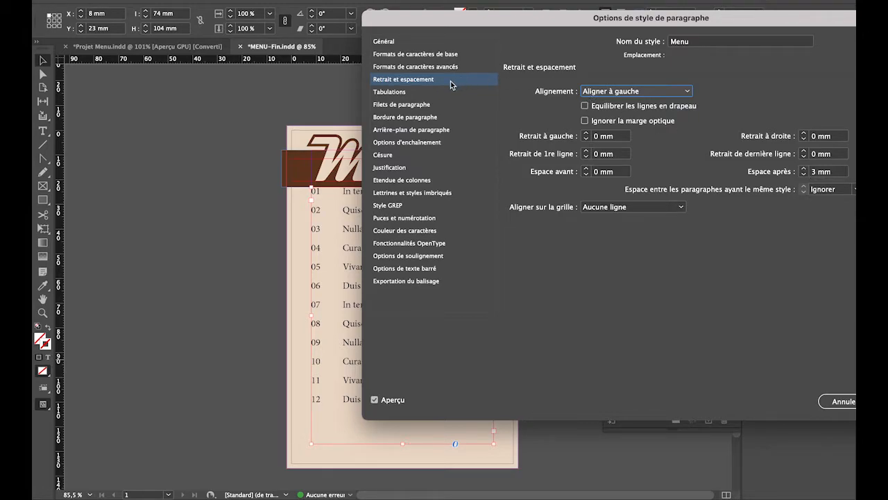
# Add a left-aligned tab stop at 10 mm to the Menu style for the dish names.
pyautogui.click(405, 93)
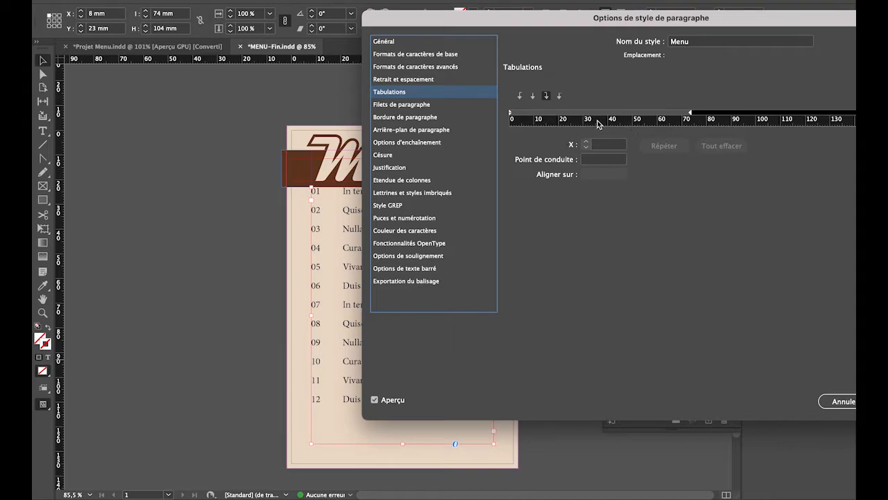
pyautogui.click(520, 98)
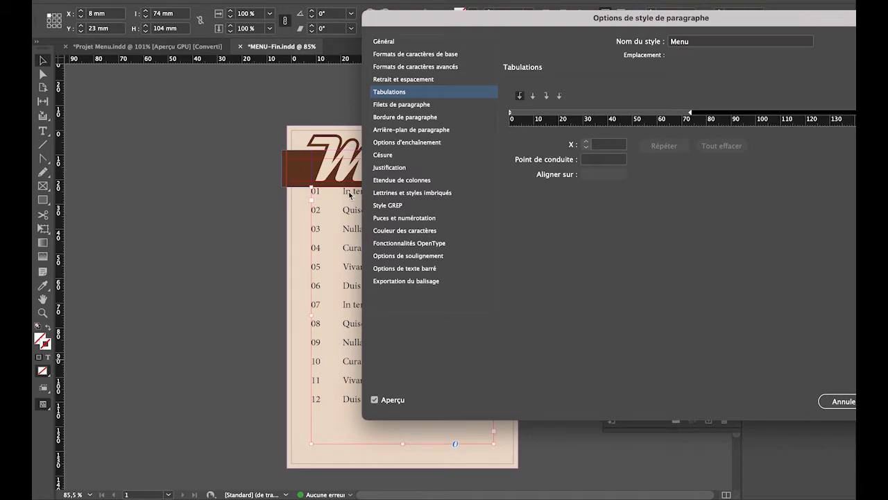
pyautogui.click(545, 115)
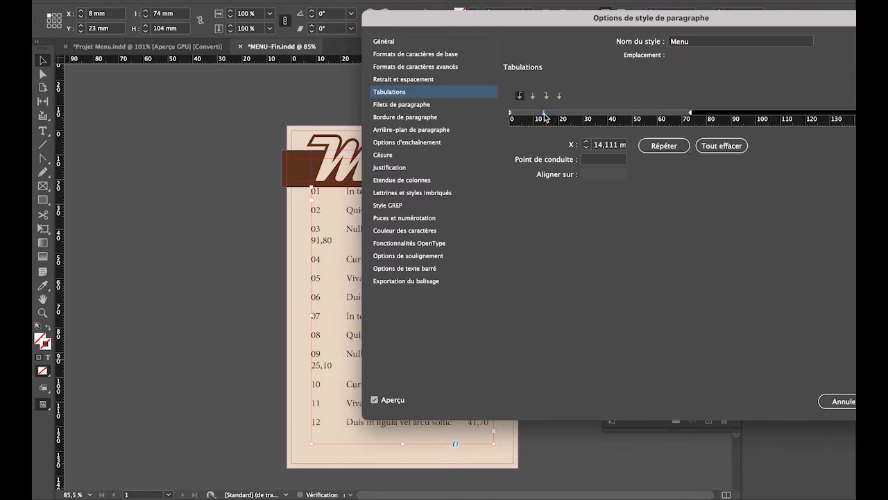
pyautogui.moveTo(545, 117)
pyautogui.mouseDown()
pyautogui.moveTo(569, 117)
pyautogui.moveTo(531, 118)
pyautogui.mouseUp()
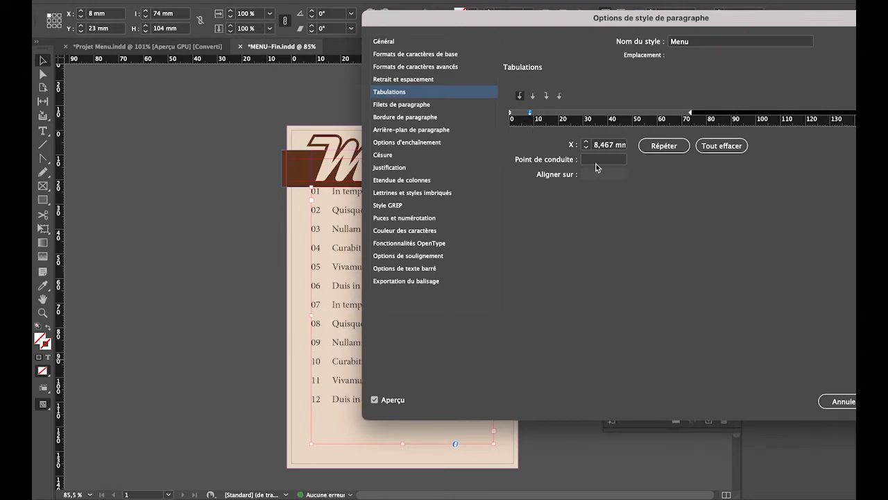
pyautogui.click(586, 141)
pyautogui.click(586, 141)
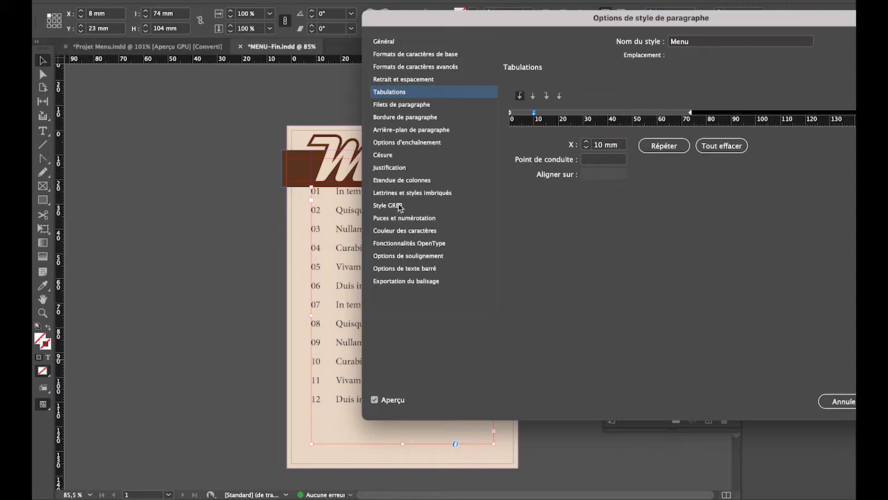
# Add a second tab stop at about 56.8 mm for the prices and make it right-aligned.
pyautogui.moveTo(461, 20); pyautogui.dragTo(620, 212)
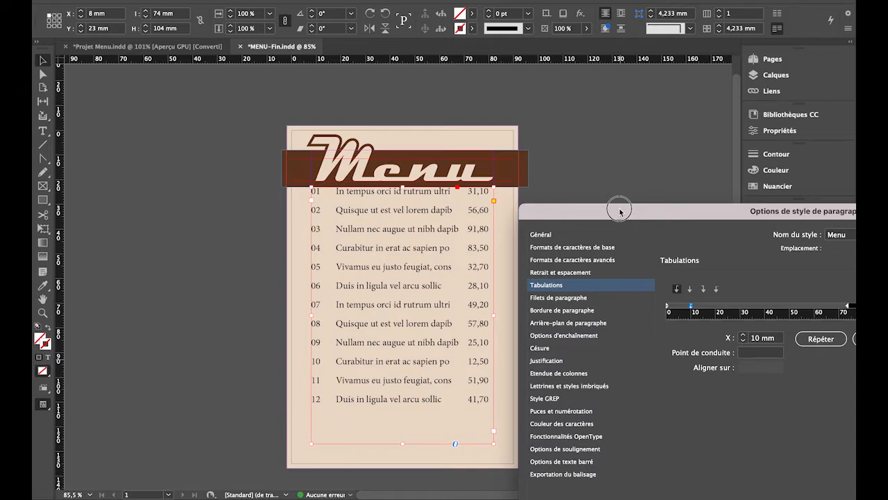
pyautogui.moveTo(620, 212); pyautogui.dragTo(428, 51)
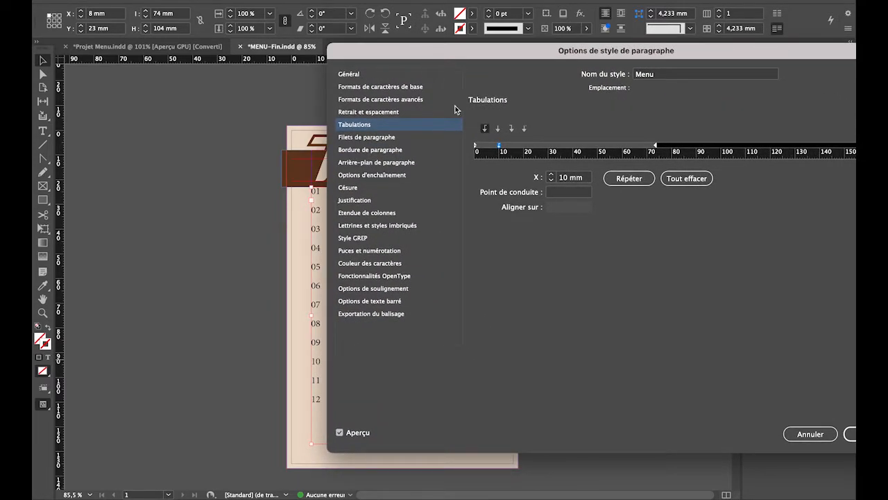
pyautogui.moveTo(449, 47); pyautogui.dragTo(469, 218)
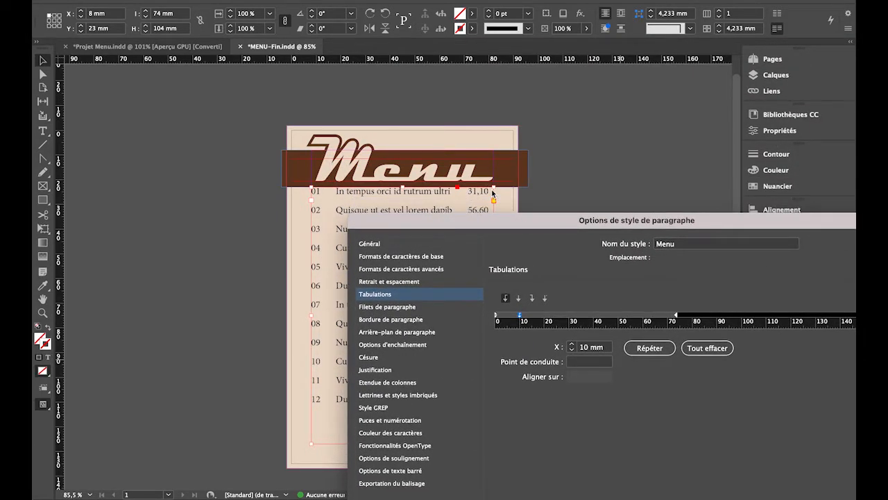
pyautogui.moveTo(510, 219); pyautogui.dragTo(426, 107)
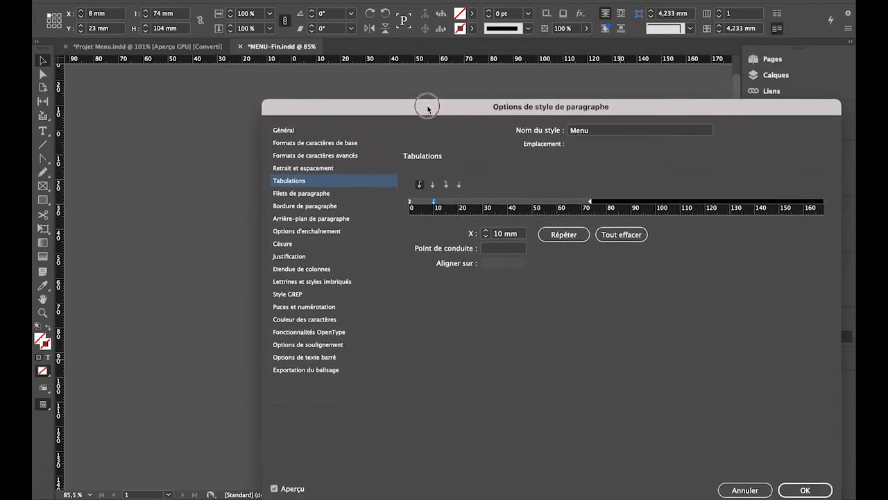
pyautogui.click(547, 201)
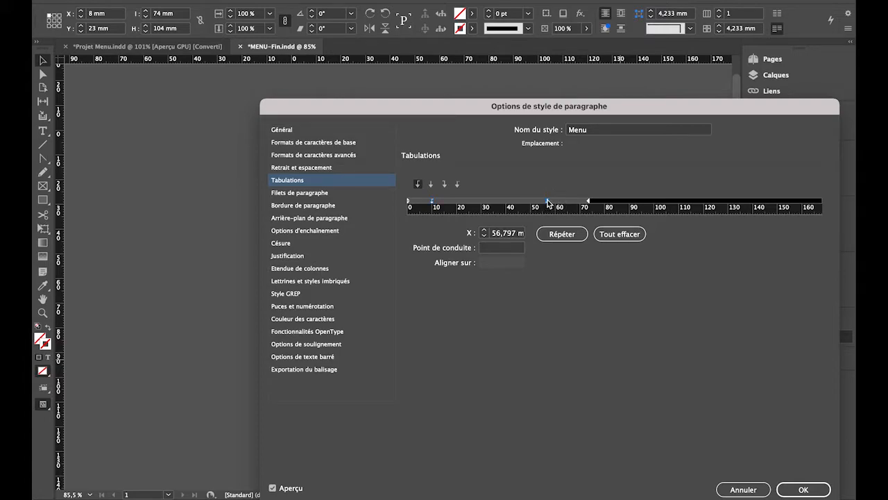
pyautogui.click(447, 184)
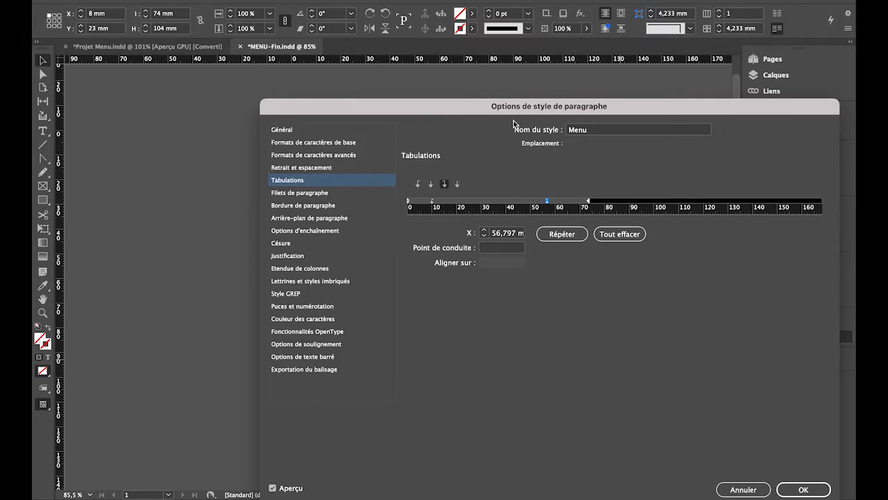
# Move the Menu style's right-aligned price tab stop to 70 mm, checking its position against the list preview.
pyautogui.moveTo(506, 110); pyautogui.dragTo(669, 231)
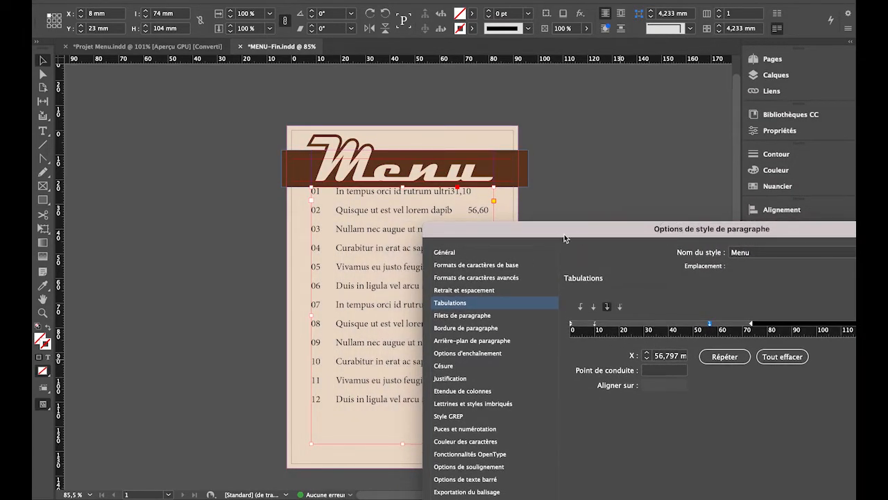
pyautogui.moveTo(543, 233); pyautogui.dragTo(485, 165)
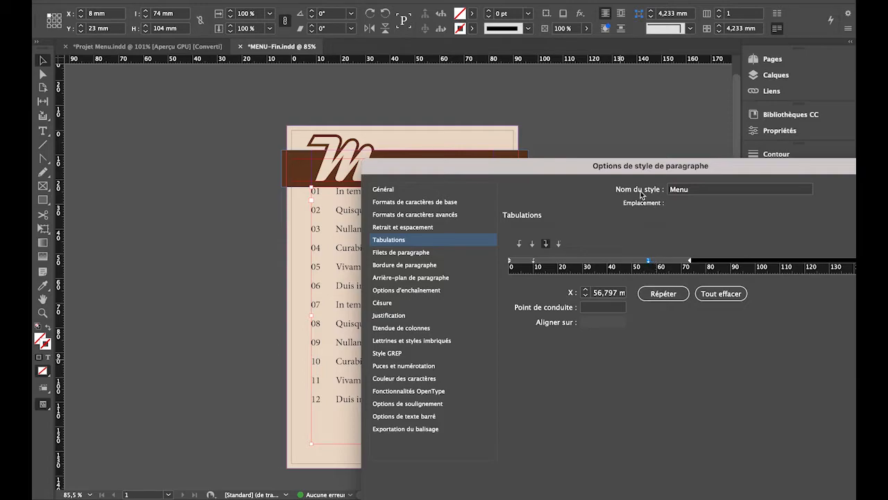
pyautogui.moveTo(640, 165); pyautogui.dragTo(548, 262)
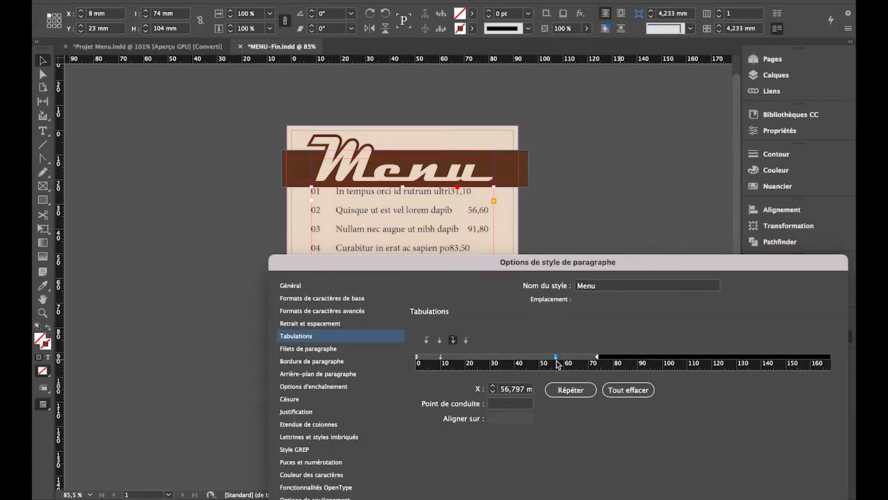
pyautogui.moveTo(555, 357); pyautogui.dragTo(592, 361)
pyautogui.moveTo(556, 261); pyautogui.dragTo(545, 386)
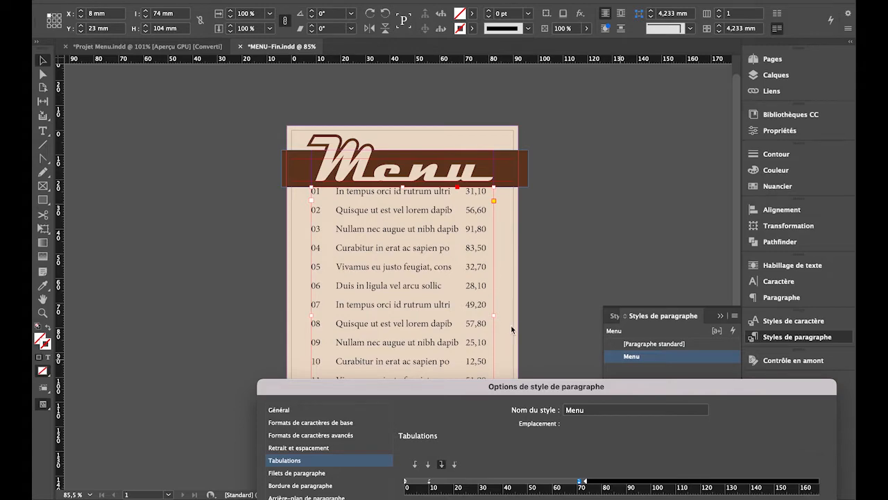
pyautogui.moveTo(548, 391); pyautogui.dragTo(536, 198)
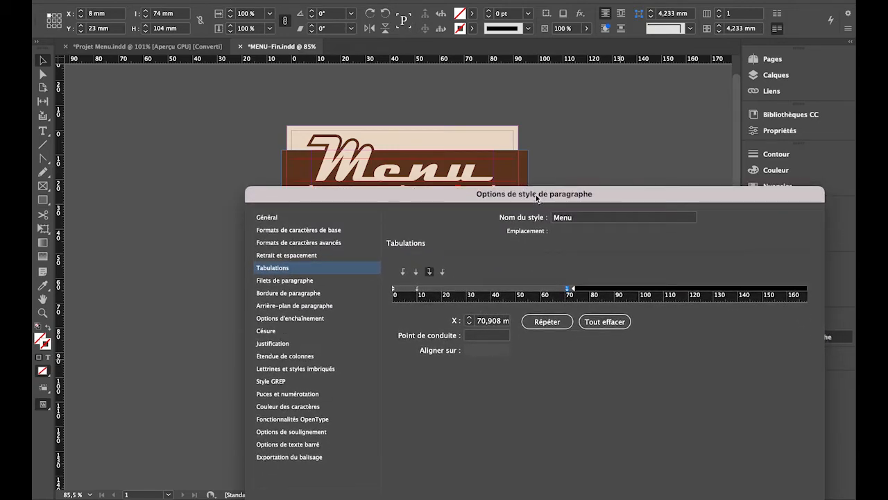
pyautogui.click(470, 325)
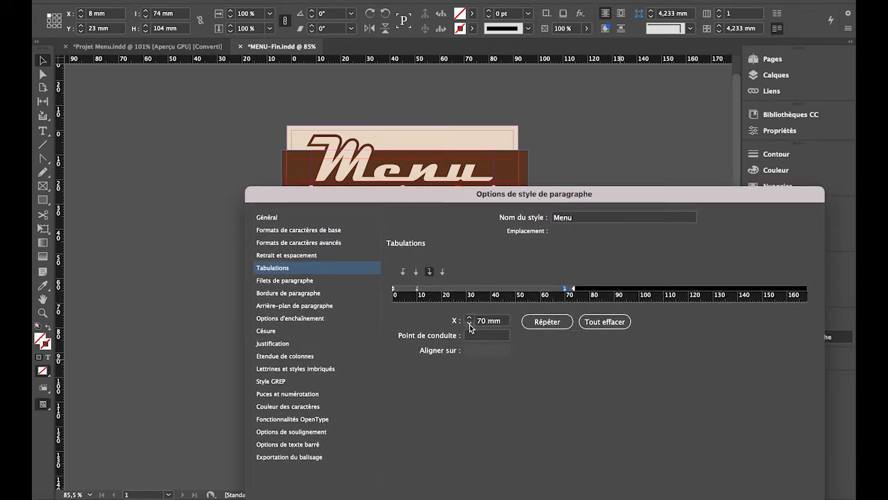
pyautogui.moveTo(556, 195); pyautogui.dragTo(548, 314)
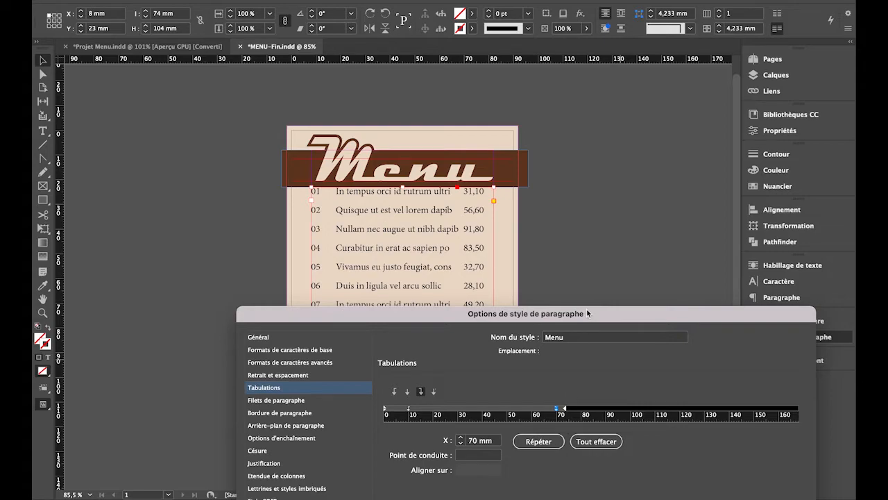
pyautogui.moveTo(587, 323); pyautogui.dragTo(662, 196)
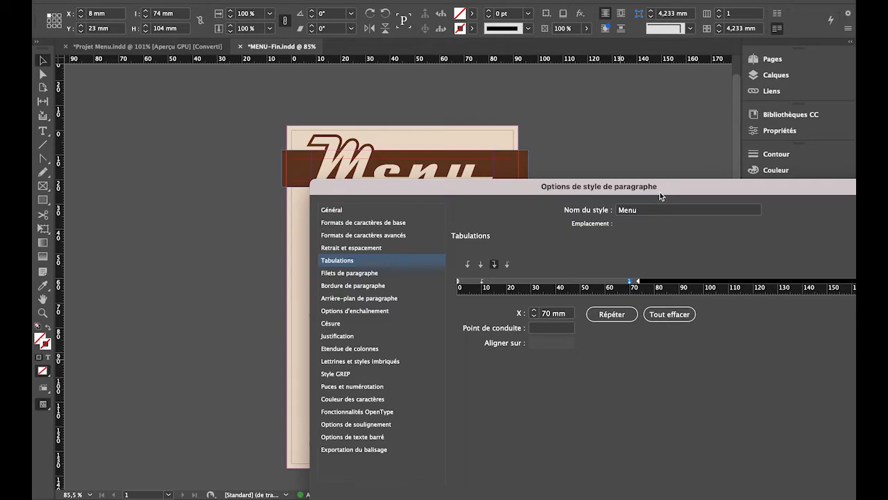
# Enable a rule below each paragraph (Filet au-dessous) in the Menu style.
pyautogui.moveTo(599, 187); pyautogui.dragTo(681, 161)
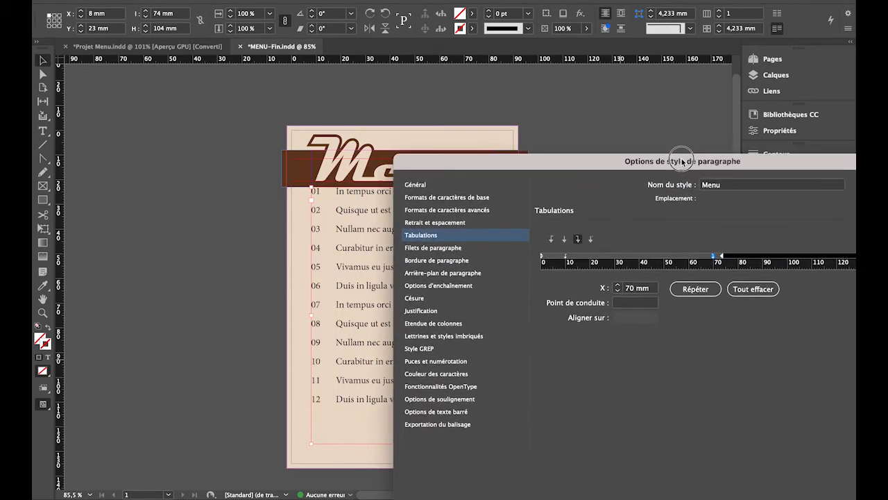
pyautogui.click(458, 251)
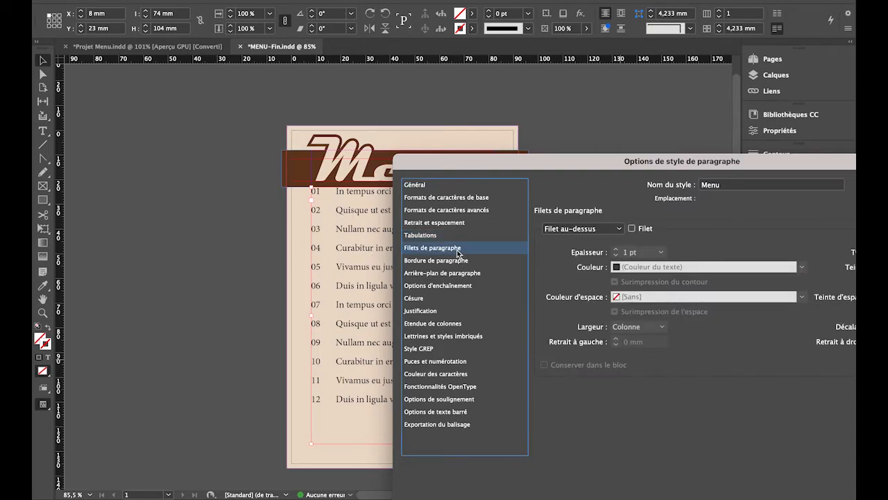
pyautogui.click(612, 229)
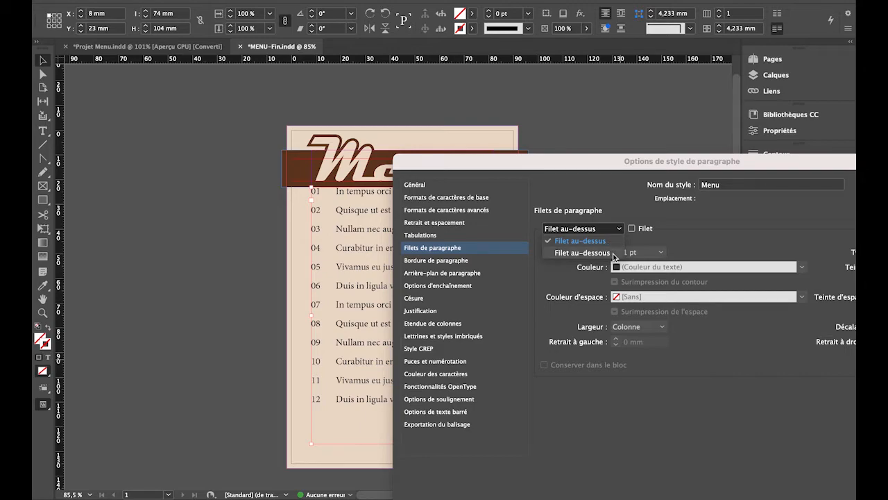
pyautogui.click(613, 255)
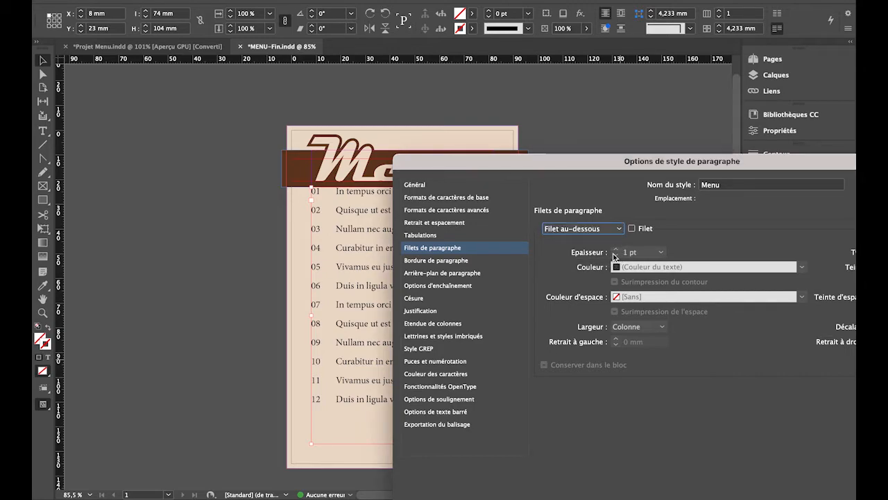
pyautogui.click(631, 229)
pyautogui.click(631, 229)
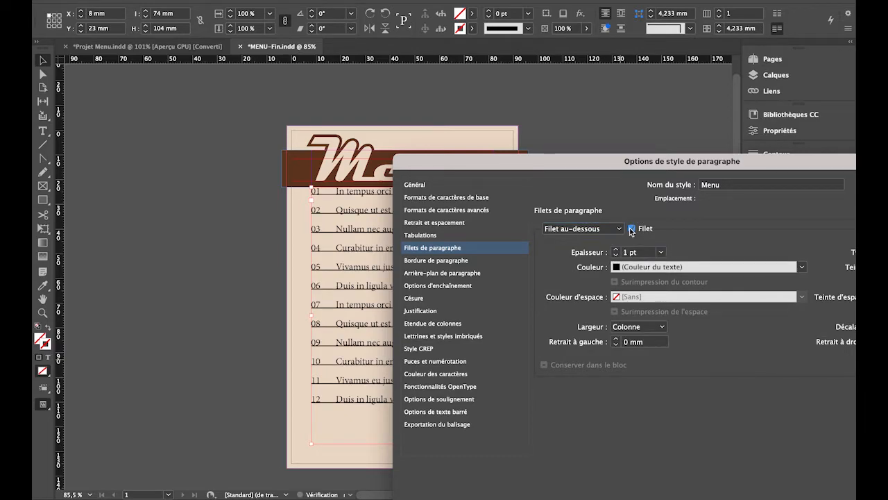
# Set the line type of the Menu style's rule below to dotted (Pointillés), trying Points japonais first.
pyautogui.moveTo(650, 166); pyautogui.dragTo(455, 249)
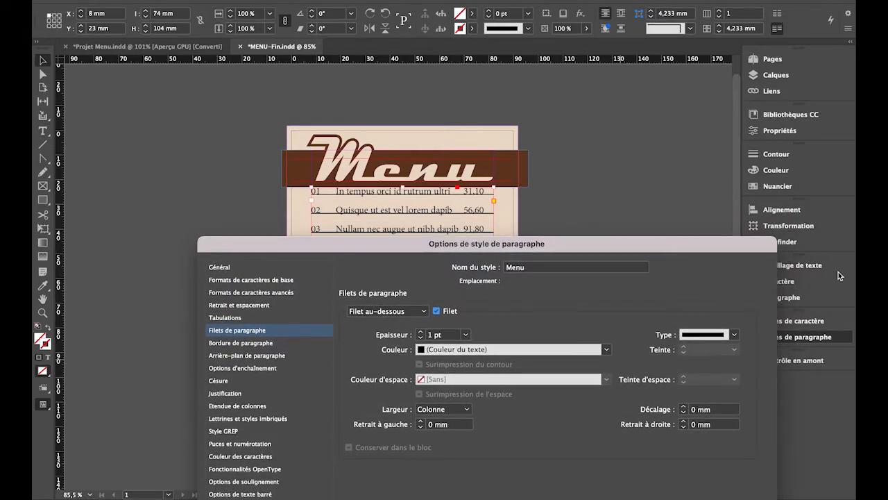
pyautogui.click(735, 336)
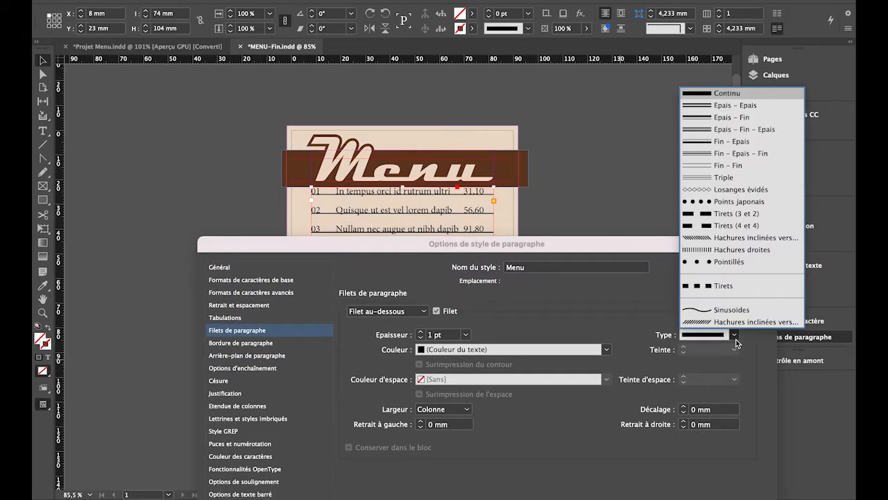
pyautogui.click(731, 204)
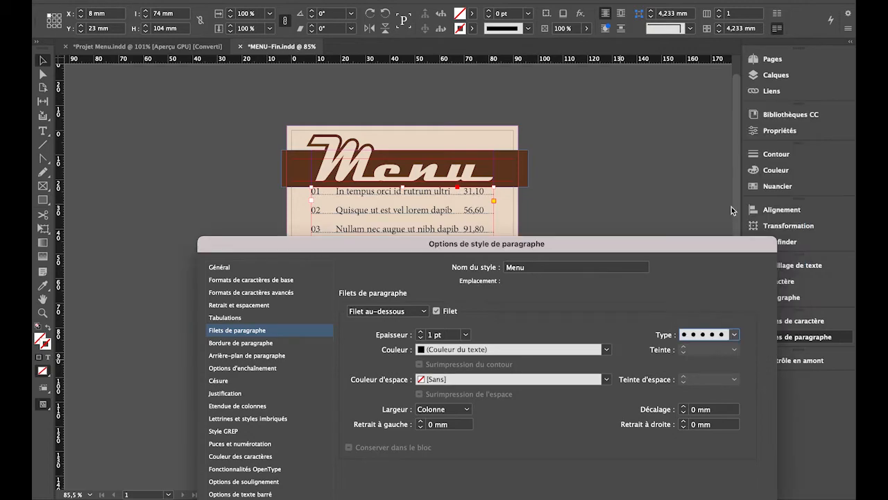
pyautogui.click(734, 336)
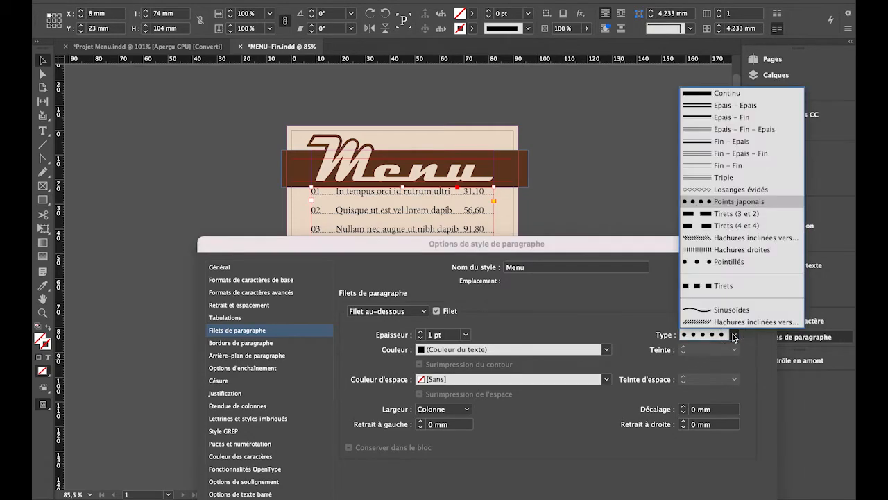
pyautogui.click(737, 266)
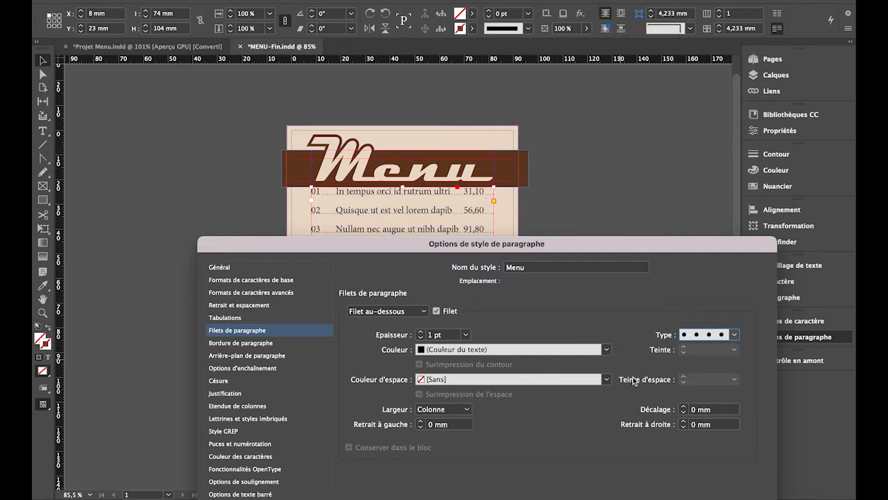
# Set the offset (Décalage) of the Menu style's rule below to 1 mm.
pyautogui.click(683, 407)
pyautogui.click(683, 413)
pyautogui.click(684, 413)
pyautogui.click(683, 413)
pyautogui.click(683, 412)
pyautogui.click(684, 413)
pyautogui.click(684, 413)
pyautogui.click(684, 413)
pyautogui.click(683, 407)
pyautogui.click(683, 407)
pyautogui.click(684, 407)
# Set the Menu style's character colour to the brown Font-Titre swatch and apply the style options.
pyautogui.moveTo(596, 249); pyautogui.dragTo(609, 99)
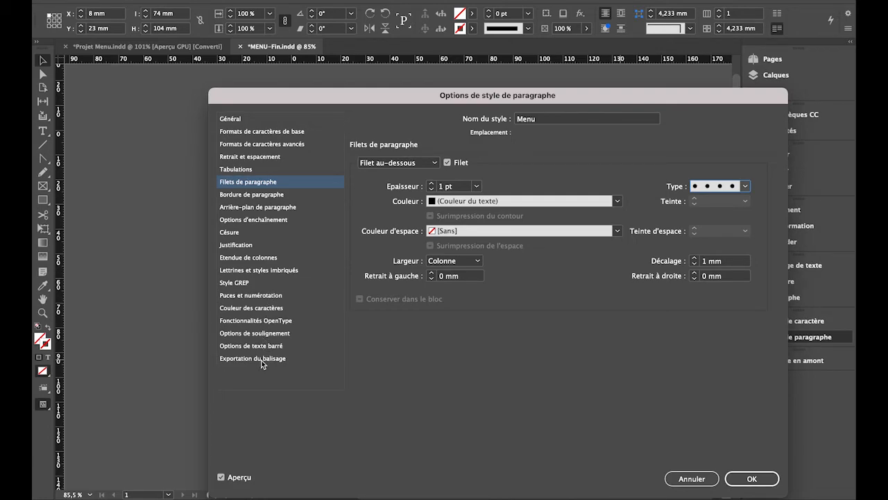
pyautogui.click(262, 310)
pyautogui.moveTo(402, 107); pyautogui.dragTo(368, 254)
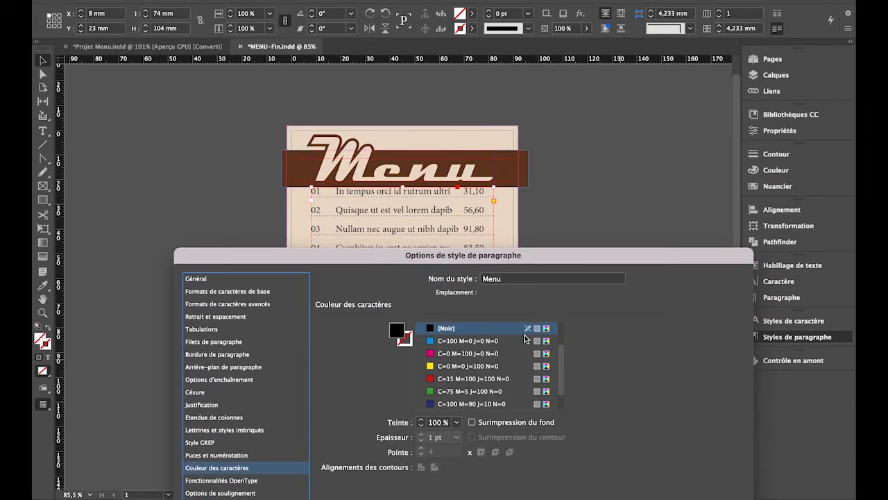
pyautogui.scroll(3, 564, 368)
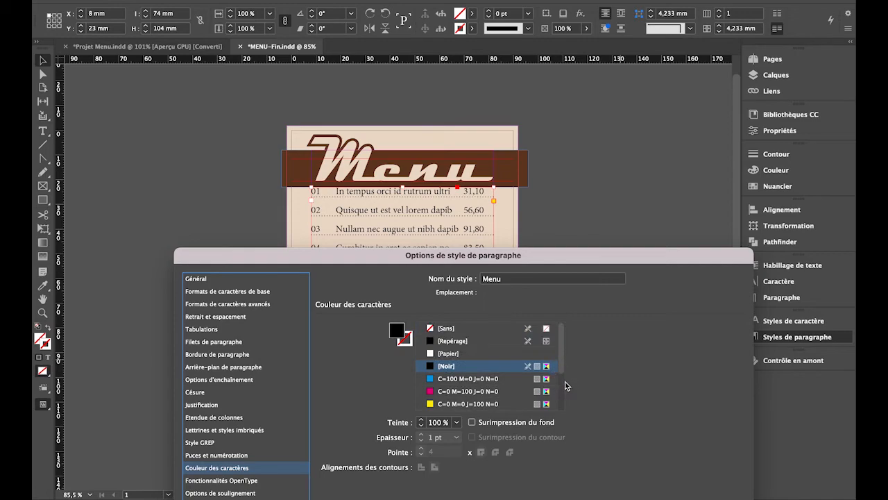
pyautogui.scroll(-5, 562, 387)
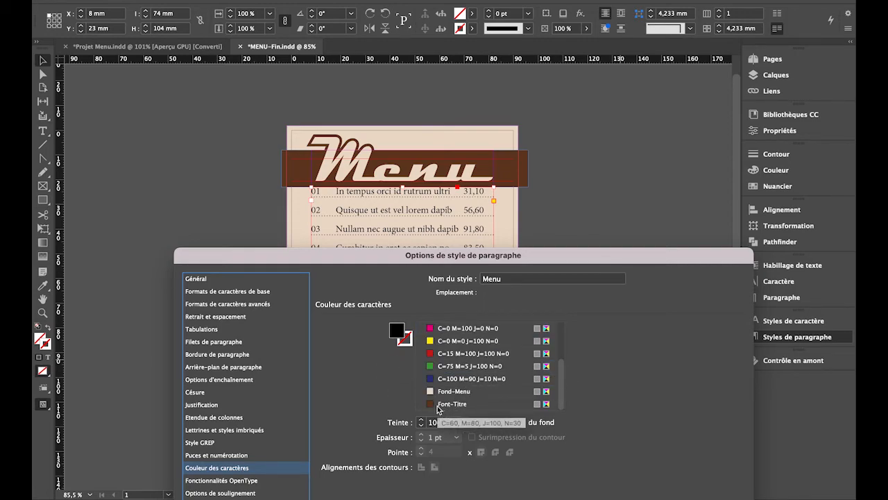
pyautogui.click(431, 405)
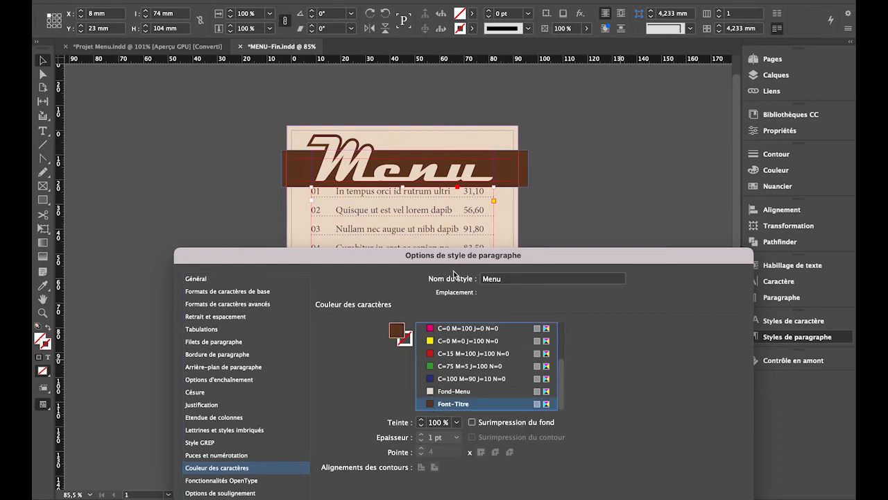
pyautogui.moveTo(459, 259); pyautogui.dragTo(435, 117)
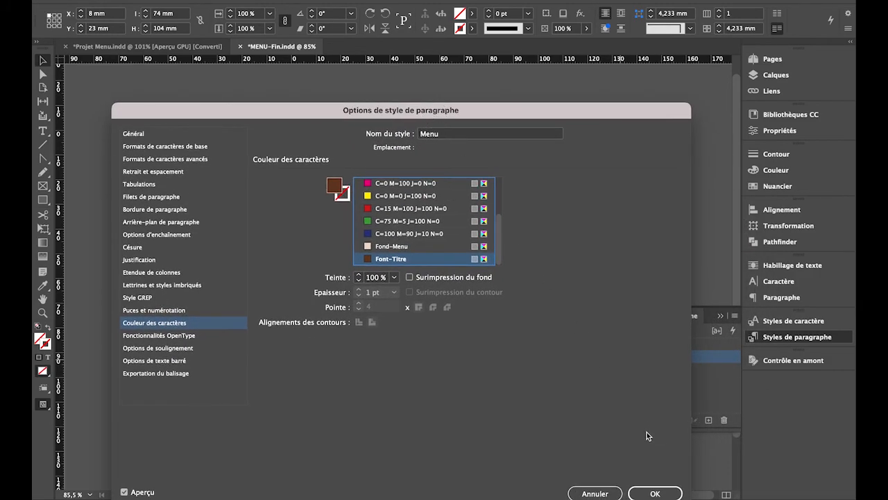
pyautogui.click(655, 490)
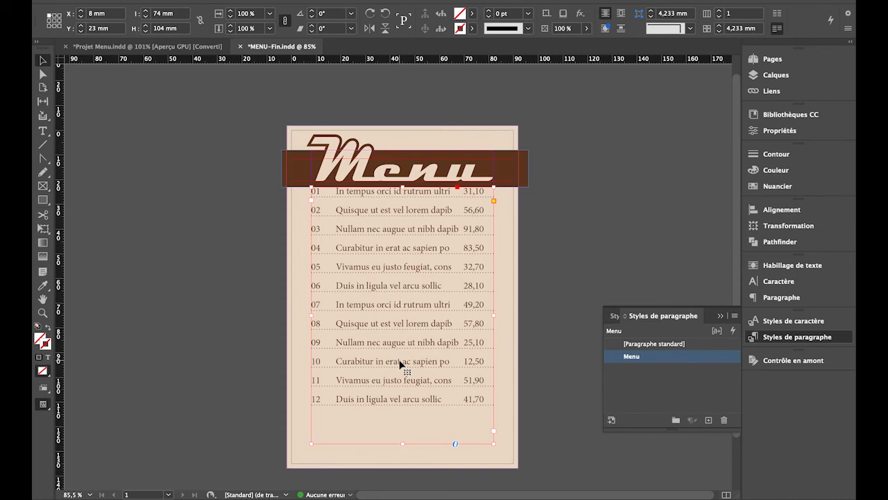
# Show the document's character styles.
pyautogui.click(613, 315)
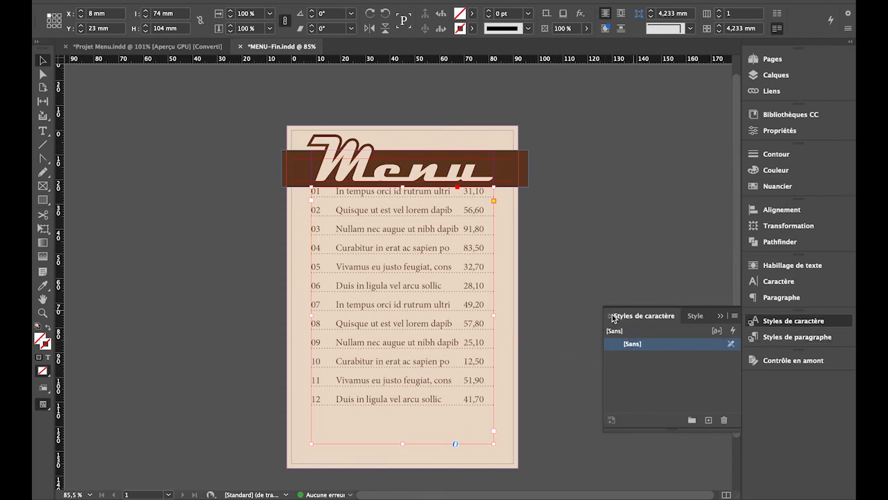